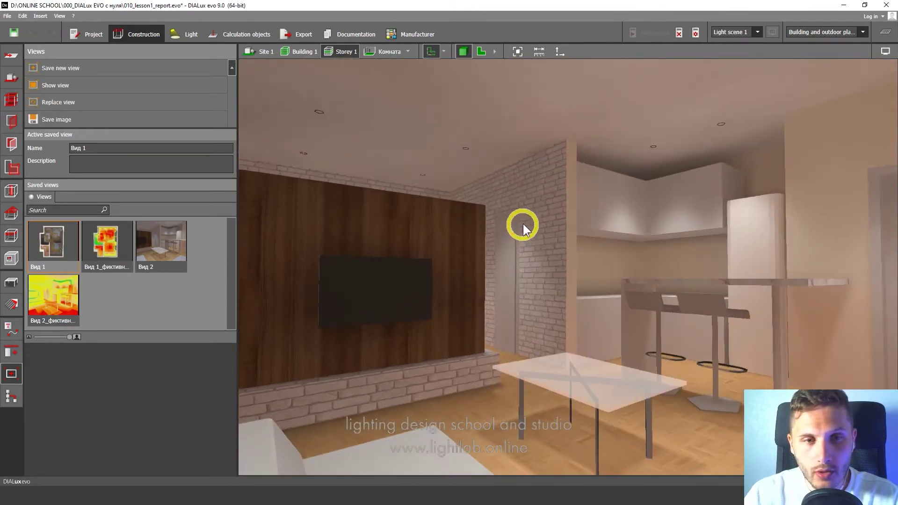
- Review the false-colour illuminance view from above, then relaunch DIALux evo from the desktop icon
scroll(519, 248, "up", 3)
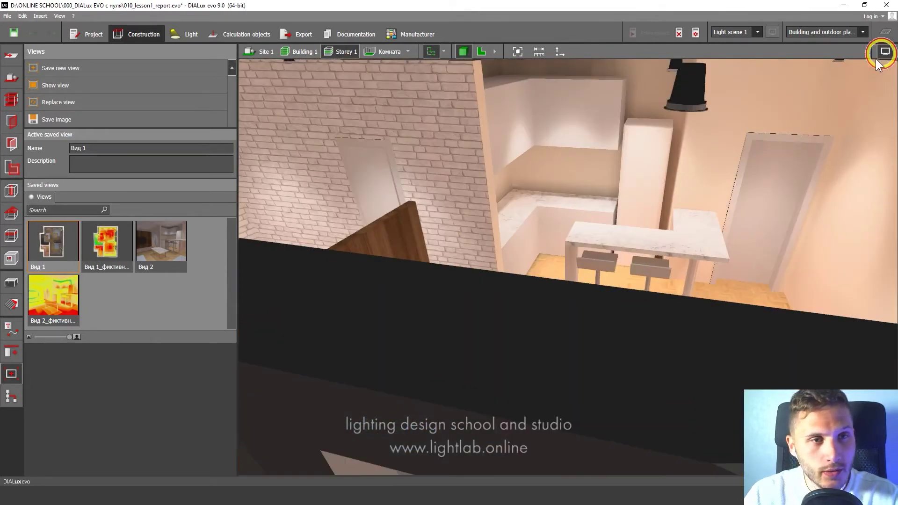
left_click(884, 52)
left_click(829, 69)
mouse_move(711, 197)
left_mouse_down()
mouse_move(648, 230)
mouse_move(652, 220)
mouse_move(563, 224)
mouse_move(667, 234)
mouse_move(723, 196)
left_mouse_up()
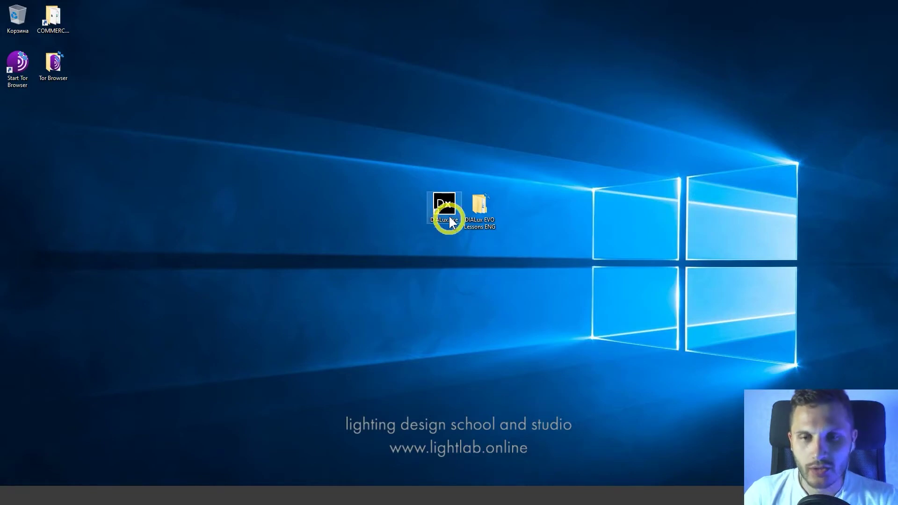
double_click(444, 206)
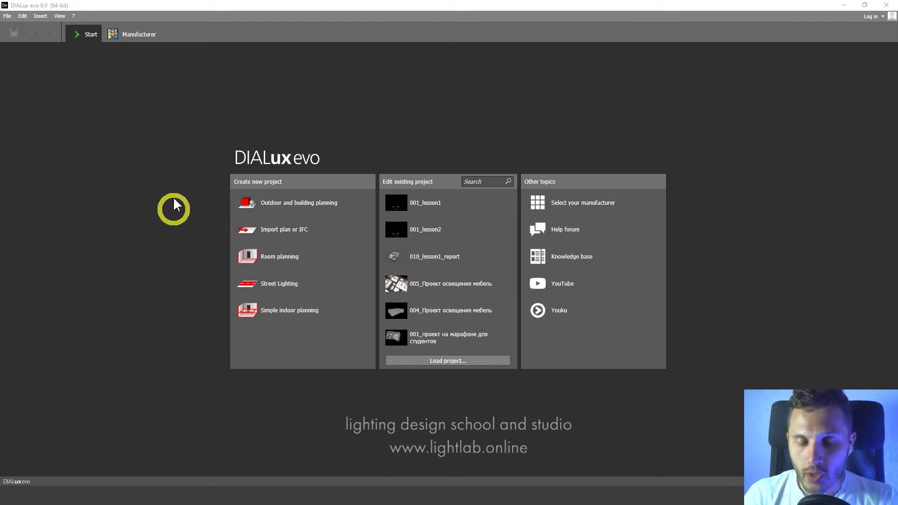
- Import drawing.dwg from the data folder through Import plan or IFC
left_click(293, 230)
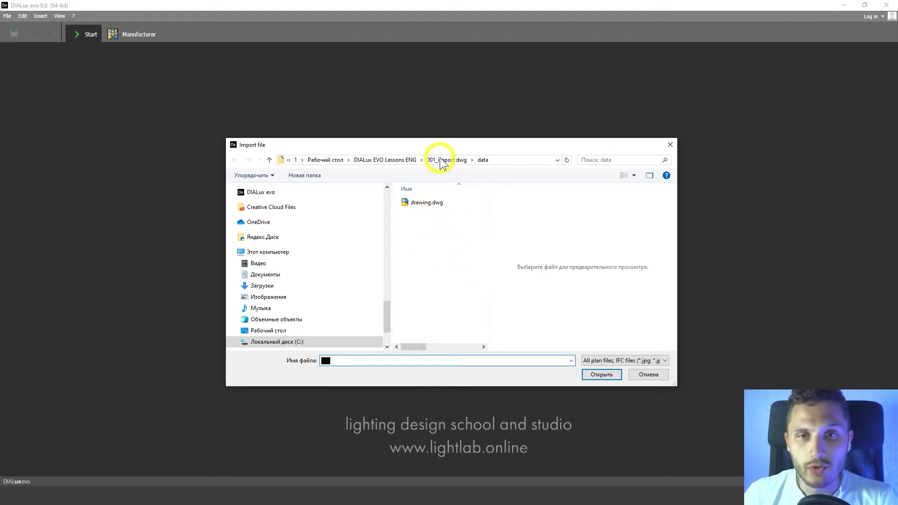
left_click_drag(438, 149, 446, 159)
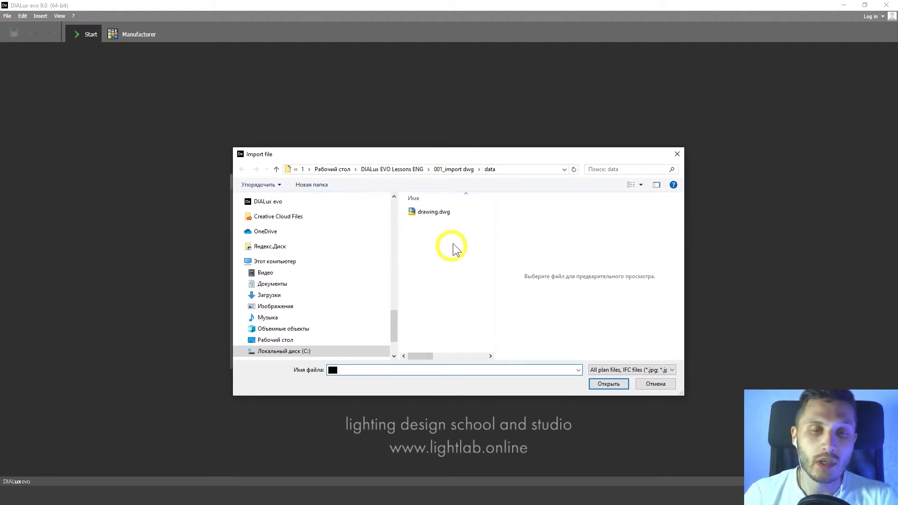
double_click(434, 213)
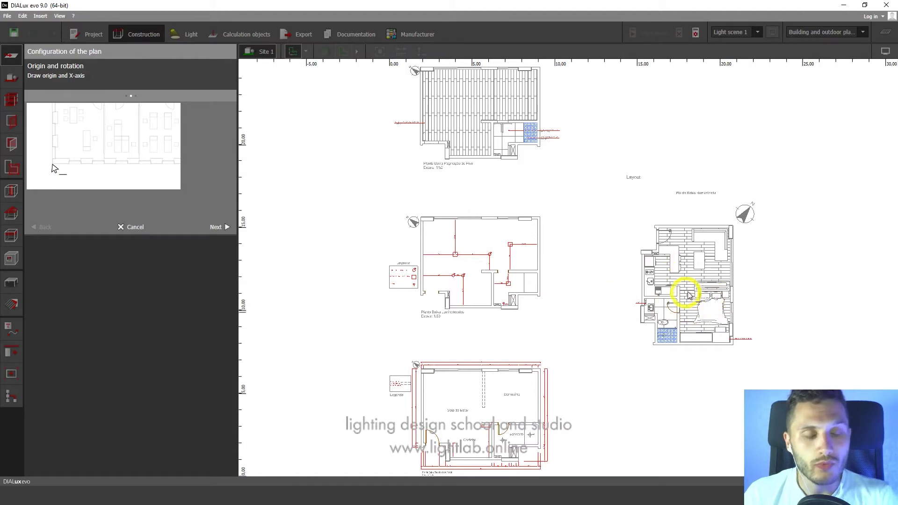
- Place the origin at the apartment's lower-left outer wall corner, X-axis along the bottom wall
middle_click_drag(706, 305, 472, 236)
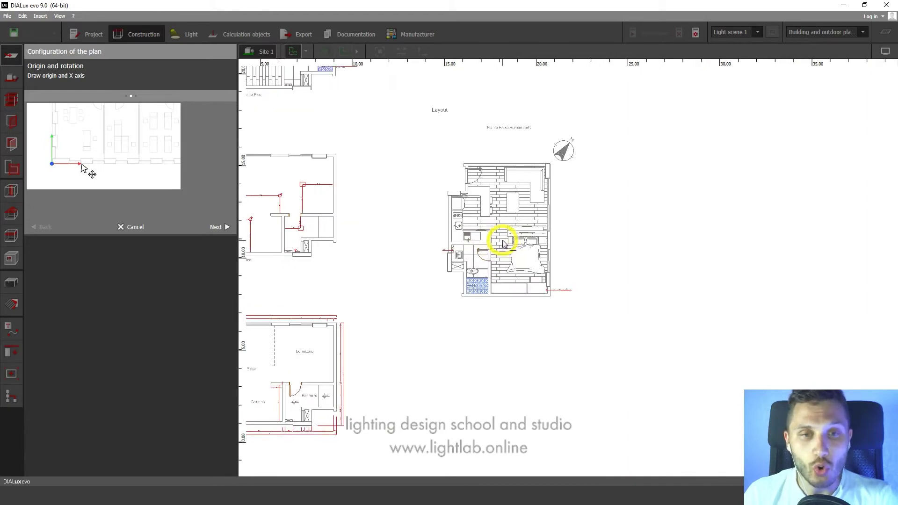
scroll(493, 242, "up", 6)
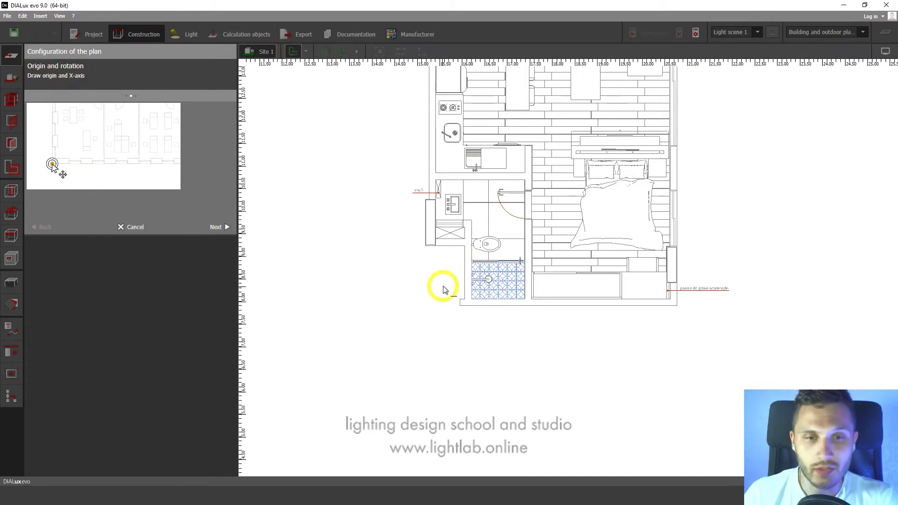
scroll(457, 306, "up", 2)
scroll(459, 307, "up", 4)
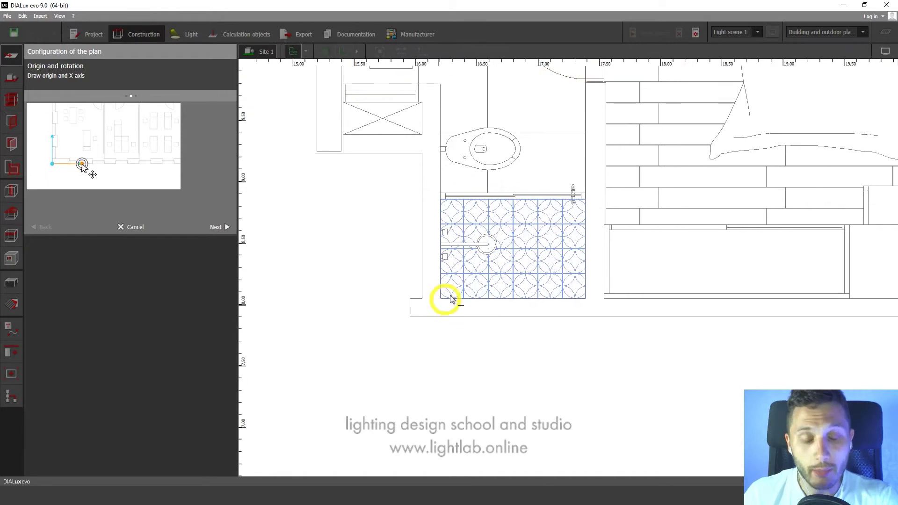
left_click(411, 318)
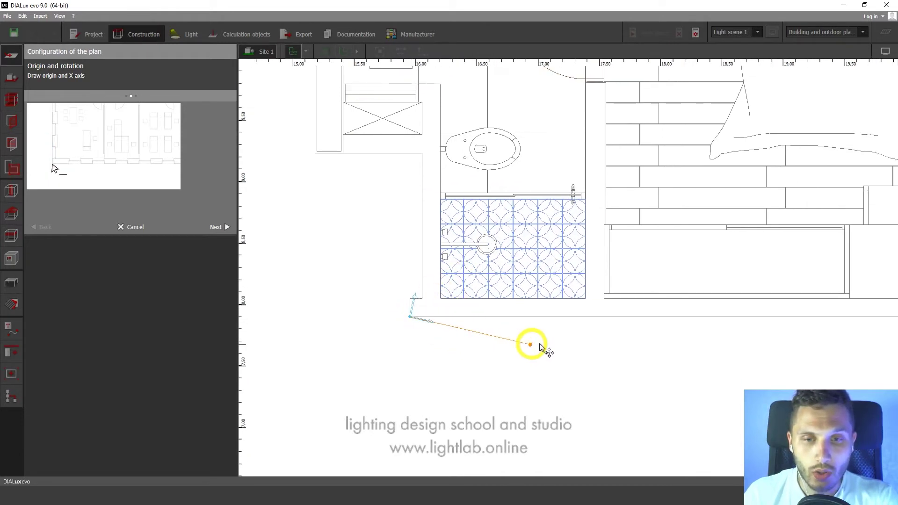
left_click(575, 316)
scroll(537, 304, "down", 5)
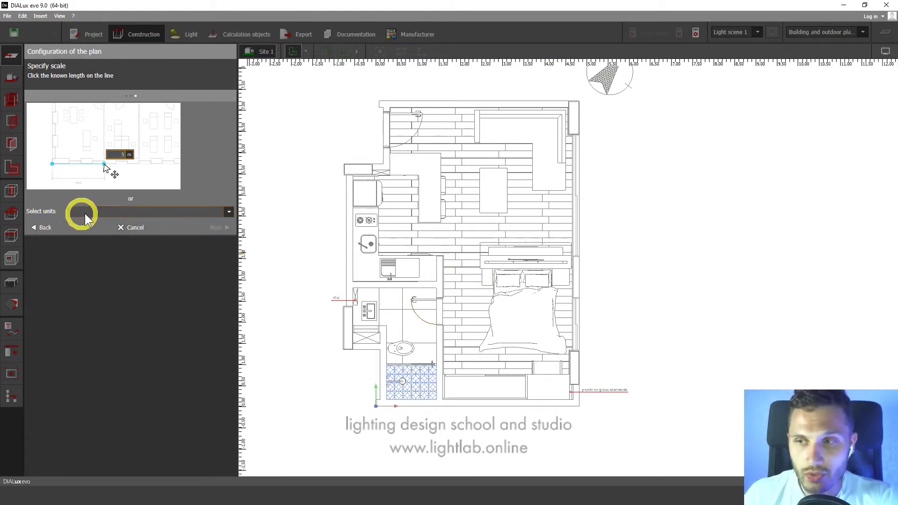
- Draw the scale reference line across the 216 dimension's left and right ends
left_click(105, 212)
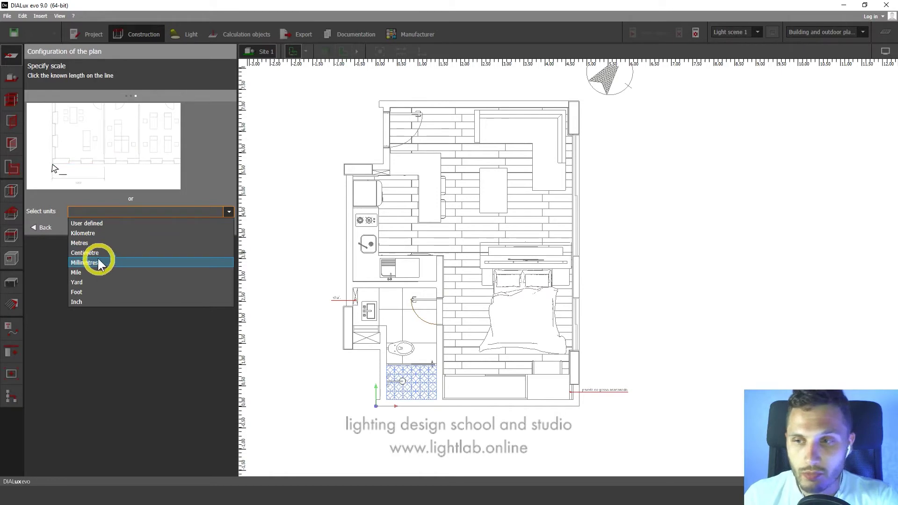
left_click(585, 264)
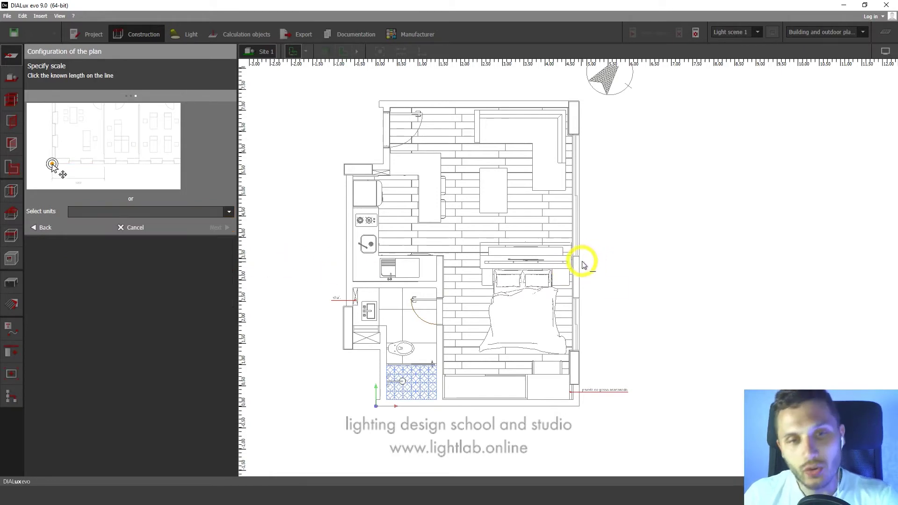
scroll(490, 262, "up", 3)
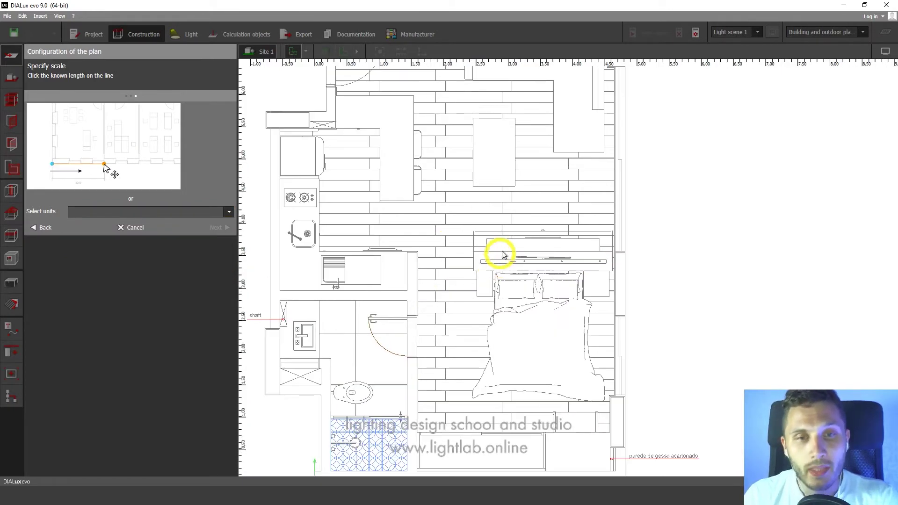
scroll(483, 283, "up", 3)
middle_click_drag(477, 269, 478, 279)
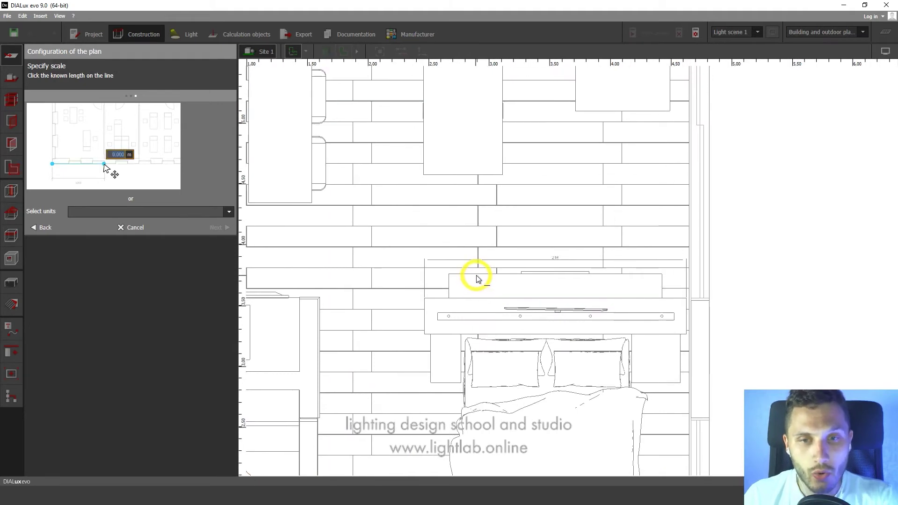
scroll(477, 276, "up", 5)
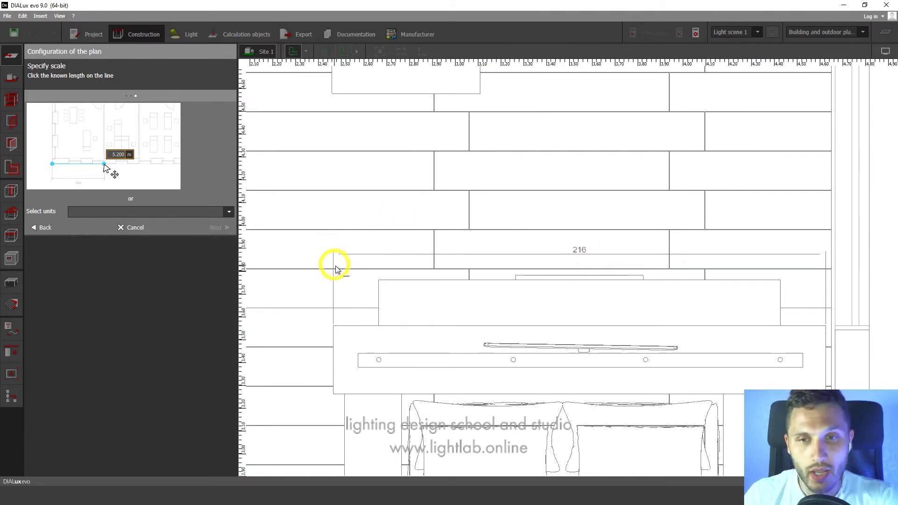
middle_click_drag(345, 270, 331, 260)
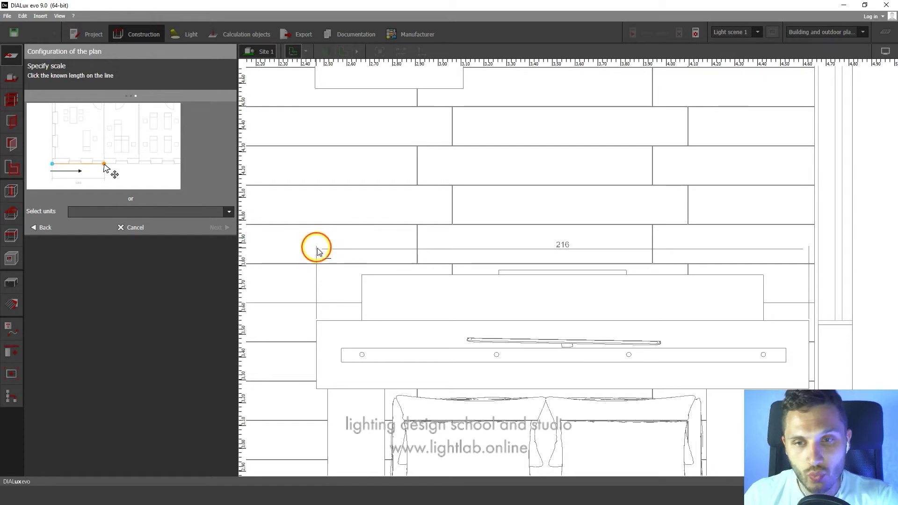
left_click(317, 251)
left_click(808, 248)
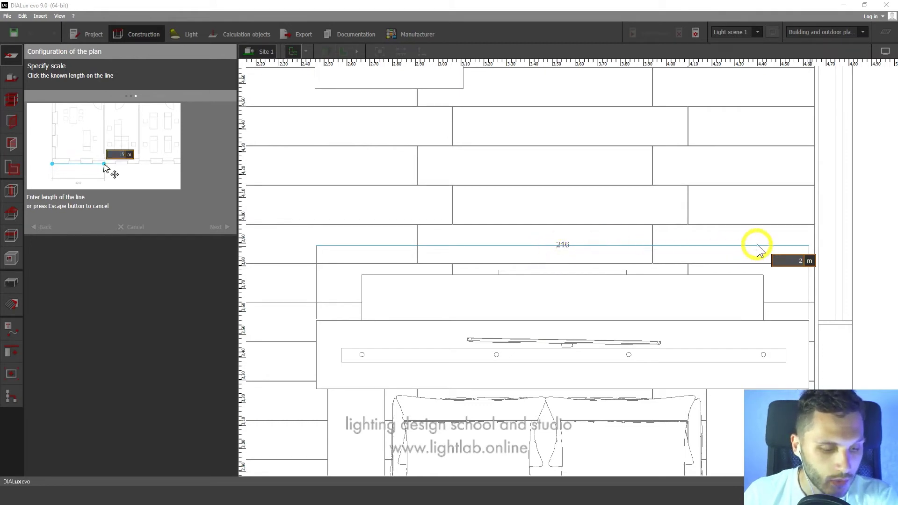
- Enter 2.160 m as the reference line's length and finish the plan configuration
type("16")
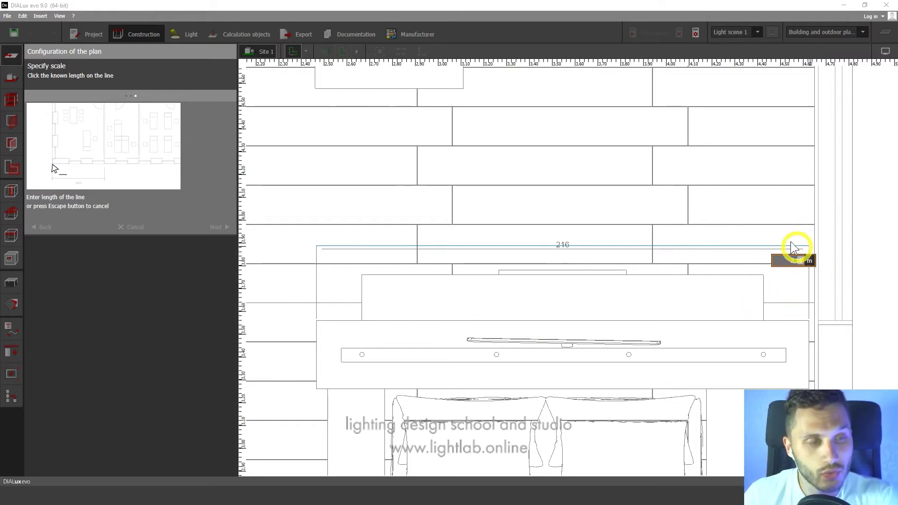
key("Return")
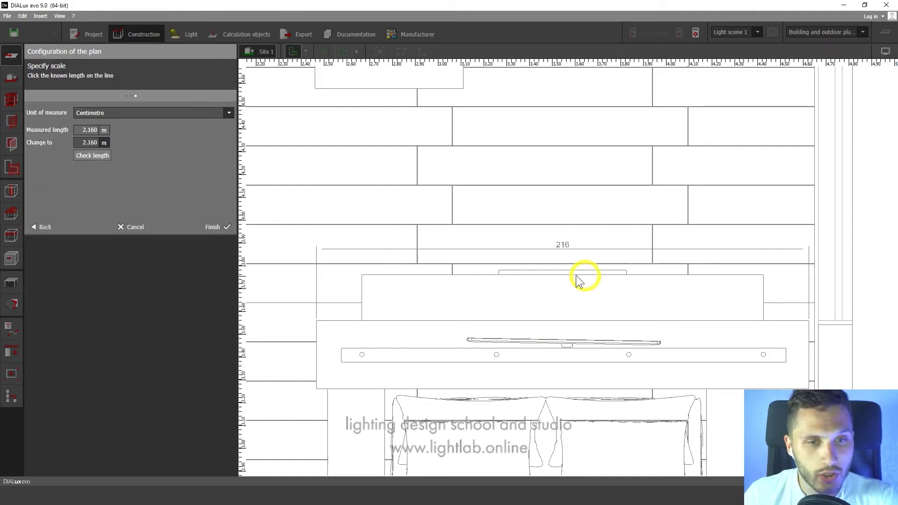
middle_click_drag(578, 264, 590, 257)
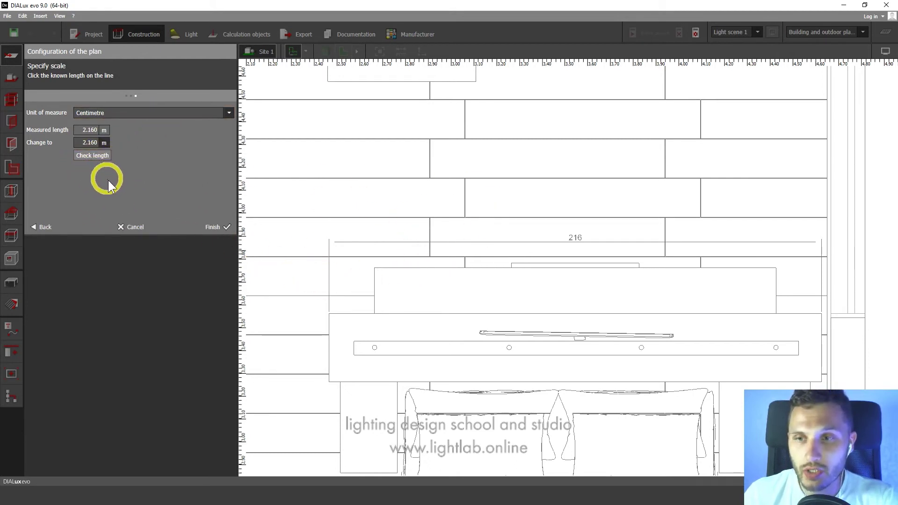
left_click(213, 228)
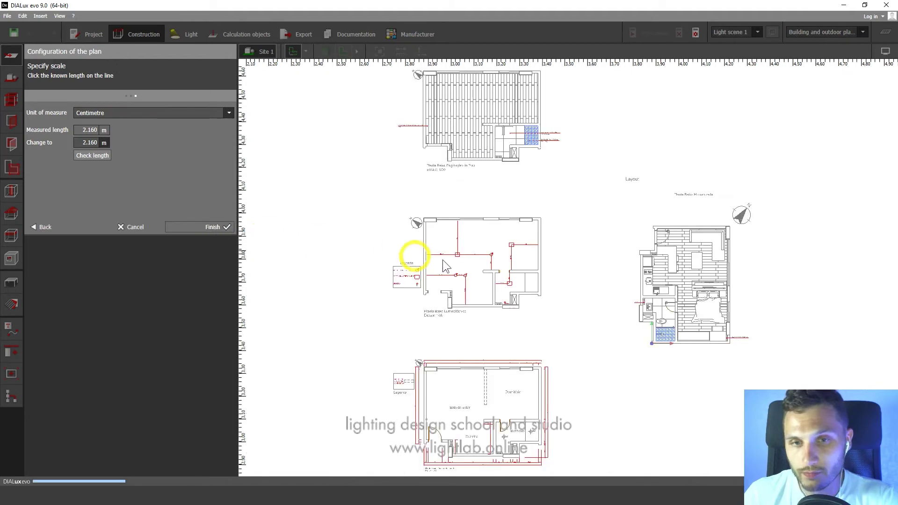
- Tape-measure the 216 wall above the bed, confirming it reads 2.160 m
middle_click_drag(718, 288, 604, 262)
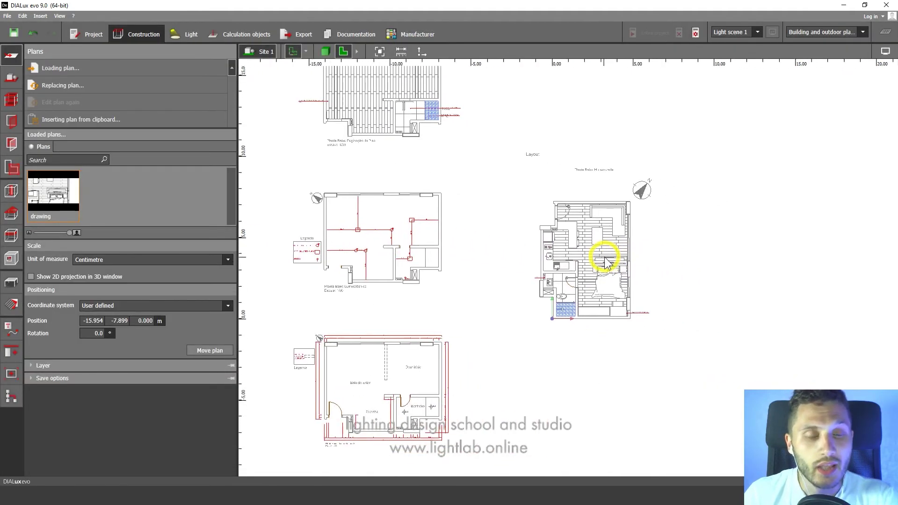
scroll(605, 265, "up", 8)
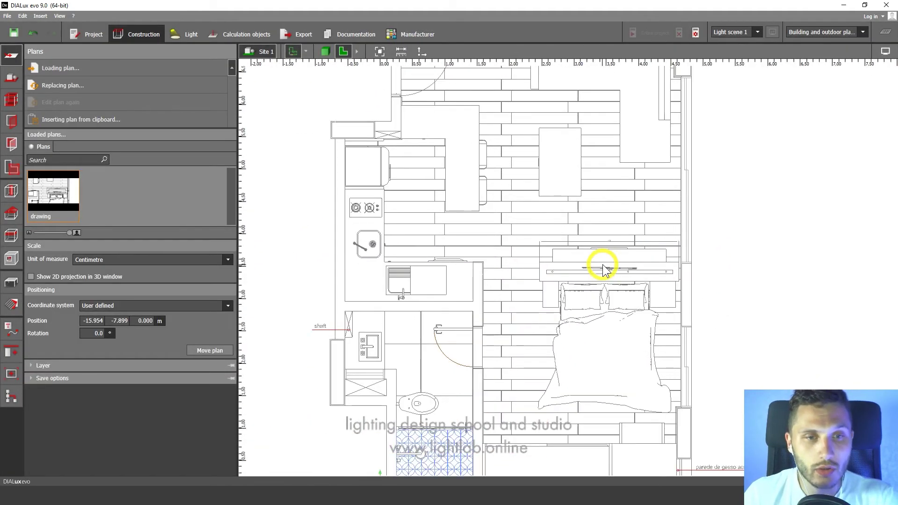
scroll(552, 277, "up", 3)
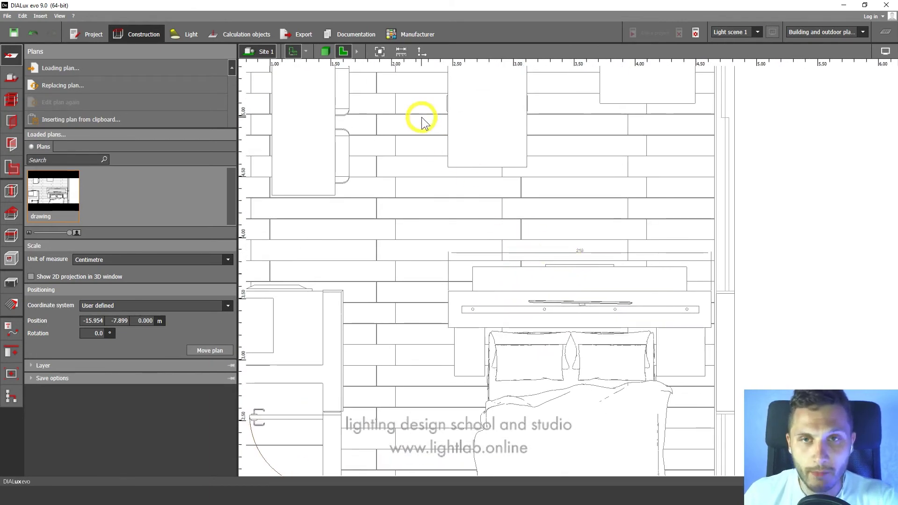
left_click(401, 53)
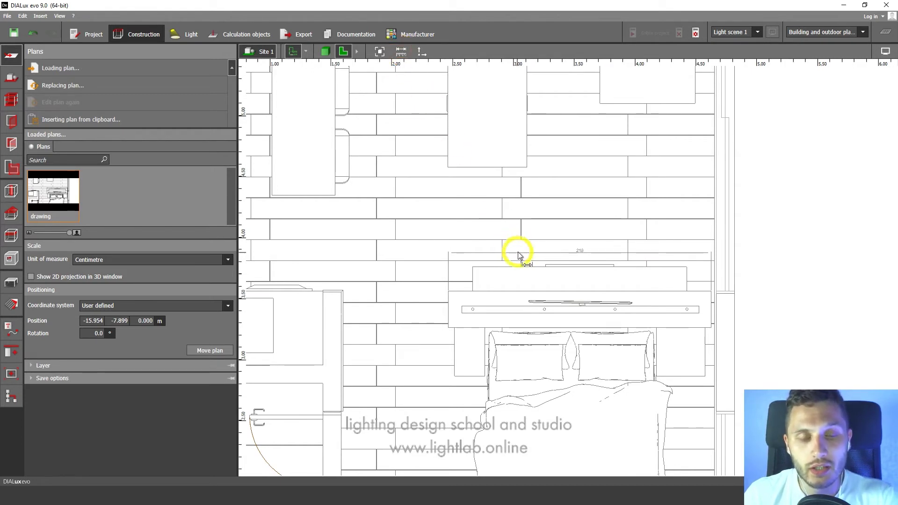
scroll(505, 211, "up", 2)
left_click(425, 223)
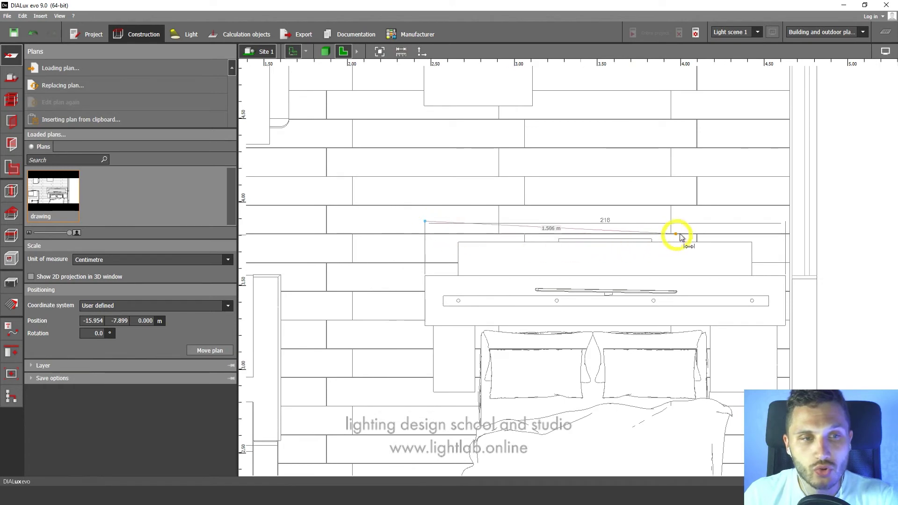
left_click(784, 222)
scroll(565, 217, "up", 5)
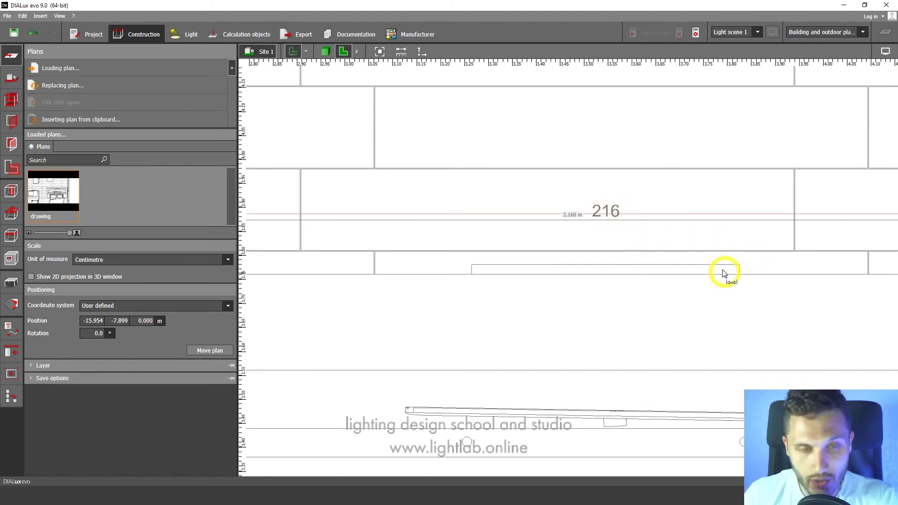
scroll(608, 215, "down", 5)
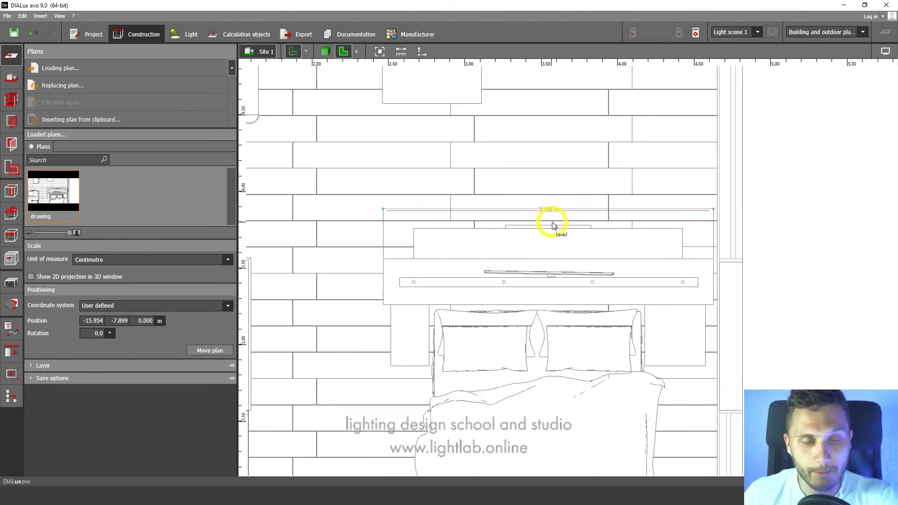
scroll(575, 211, "down", 6)
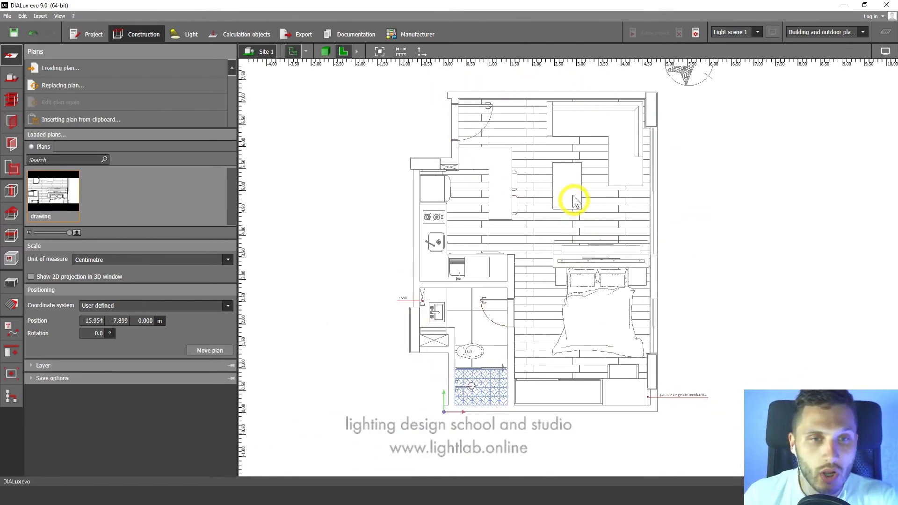
middle_click_drag(575, 200, 568, 227)
middle_click_drag(597, 286, 590, 263)
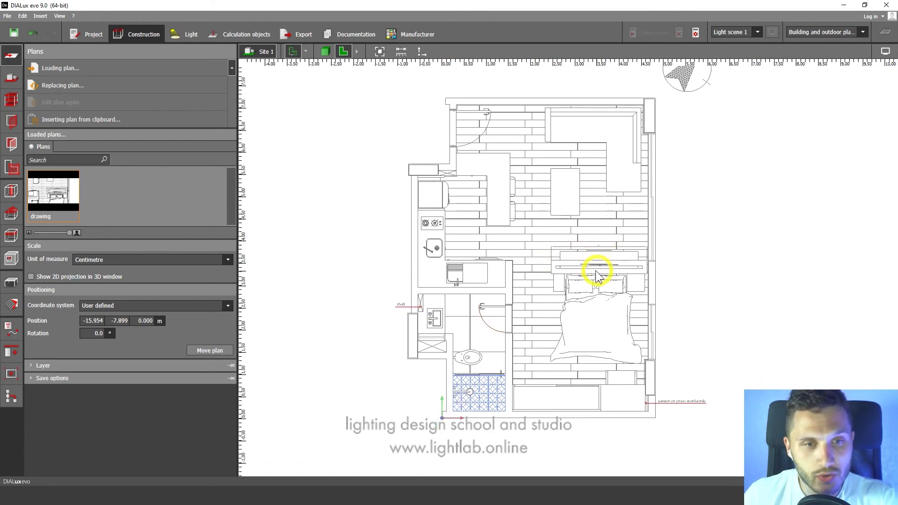
scroll(597, 276, "up", 1)
scroll(539, 239, "up", 2)
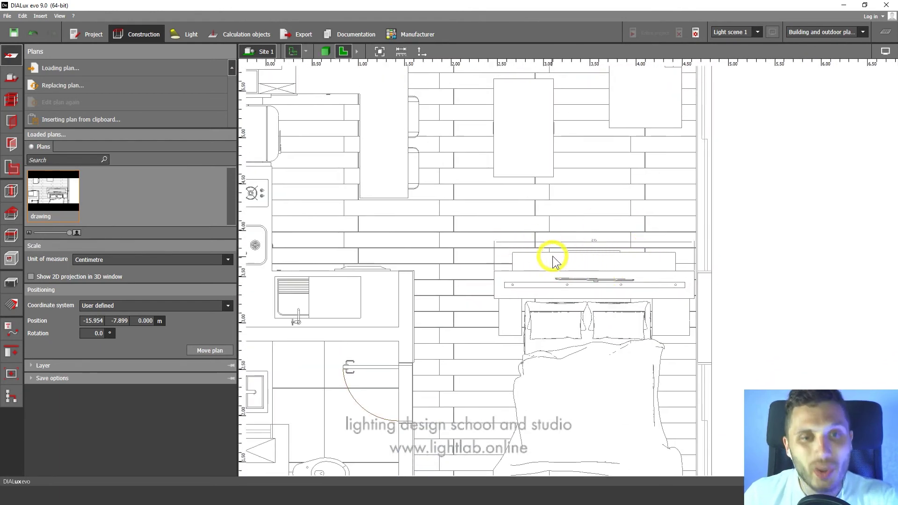
scroll(551, 262, "down", 3)
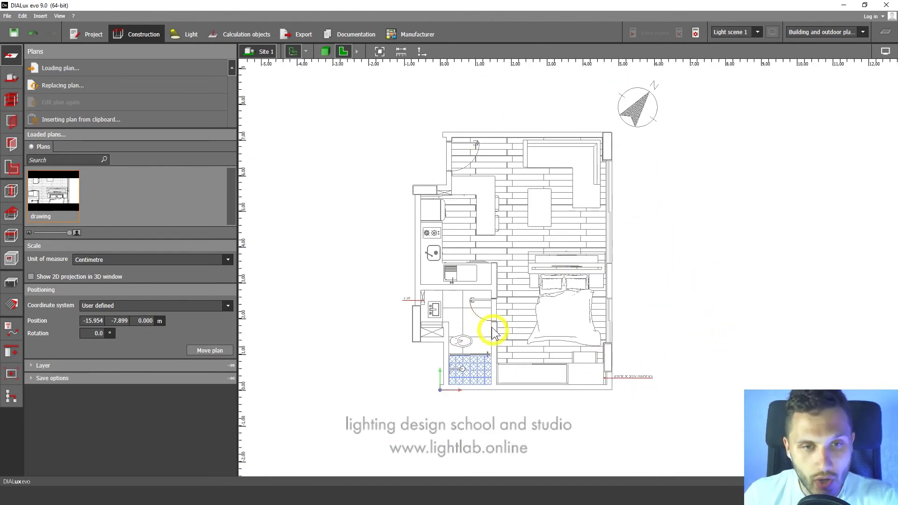
middle_click_drag(491, 331, 444, 281)
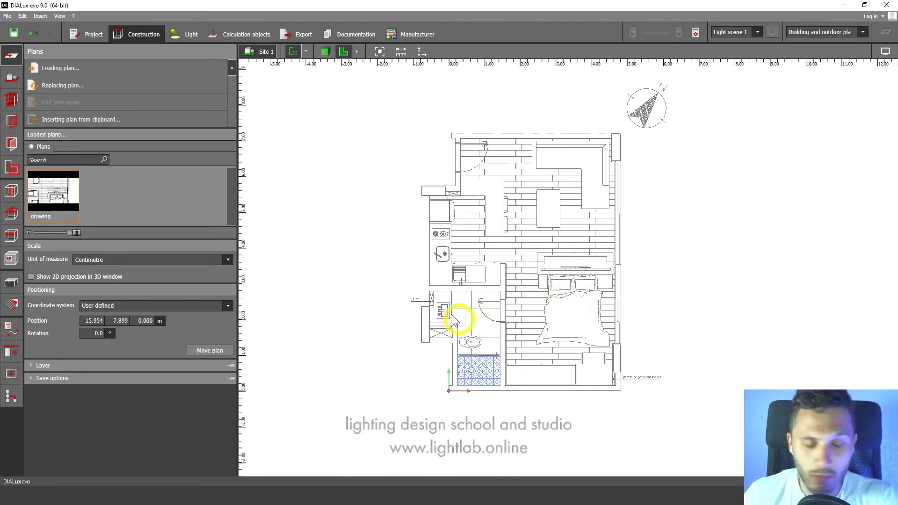
scroll(571, 321, "up", 5)
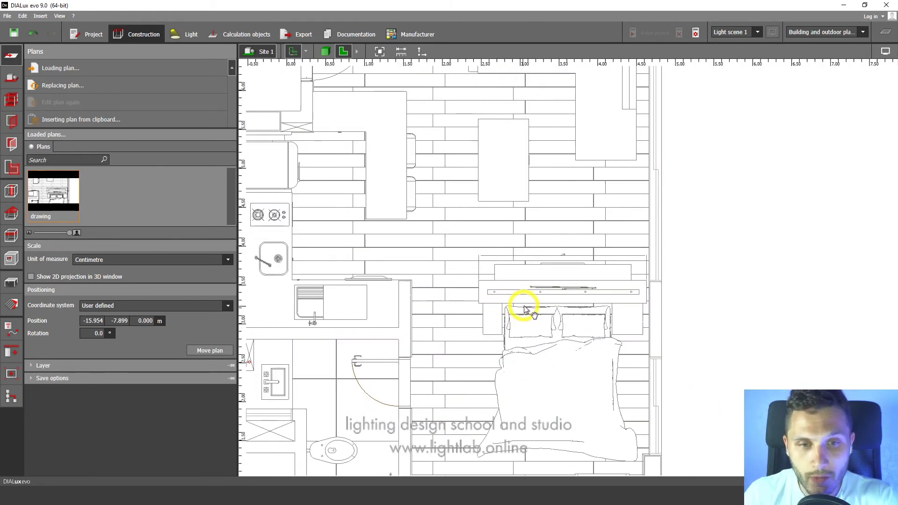
scroll(519, 266, "up", 1)
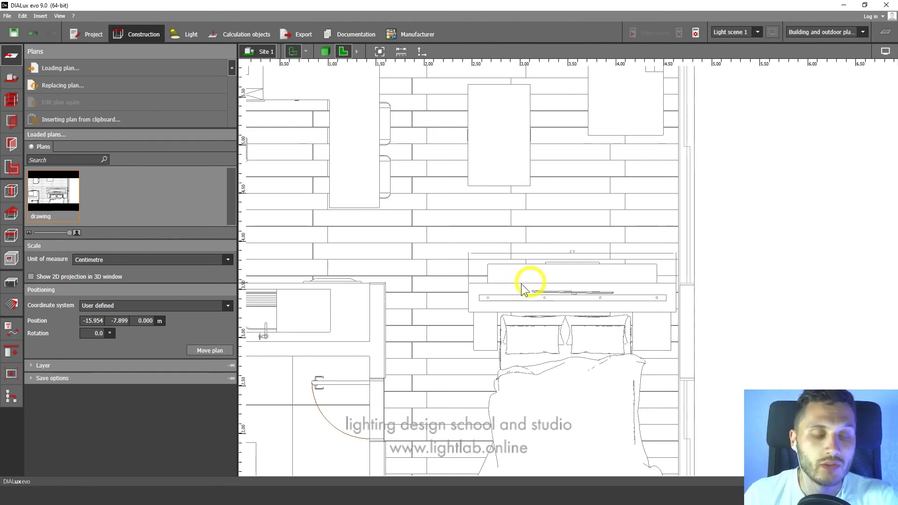
scroll(525, 285, "down", 2)
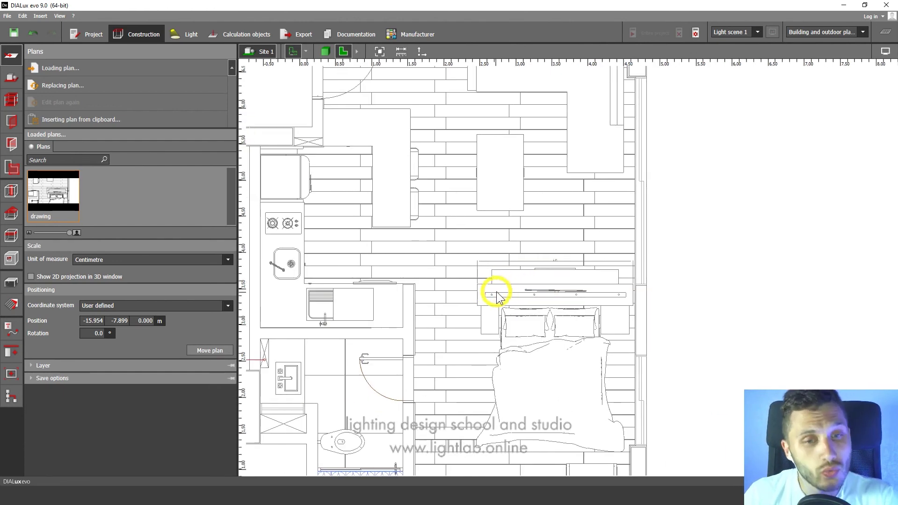
scroll(499, 294, "up", 1)
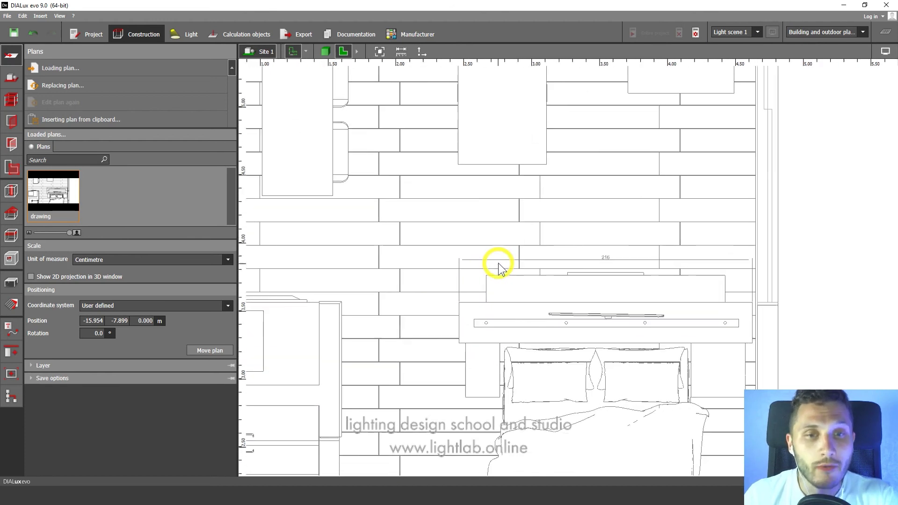
scroll(555, 280, "up", 1)
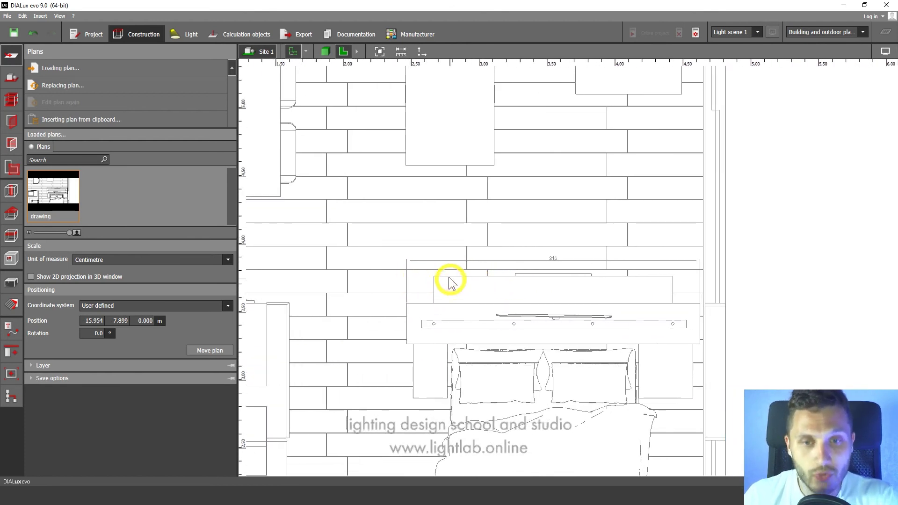